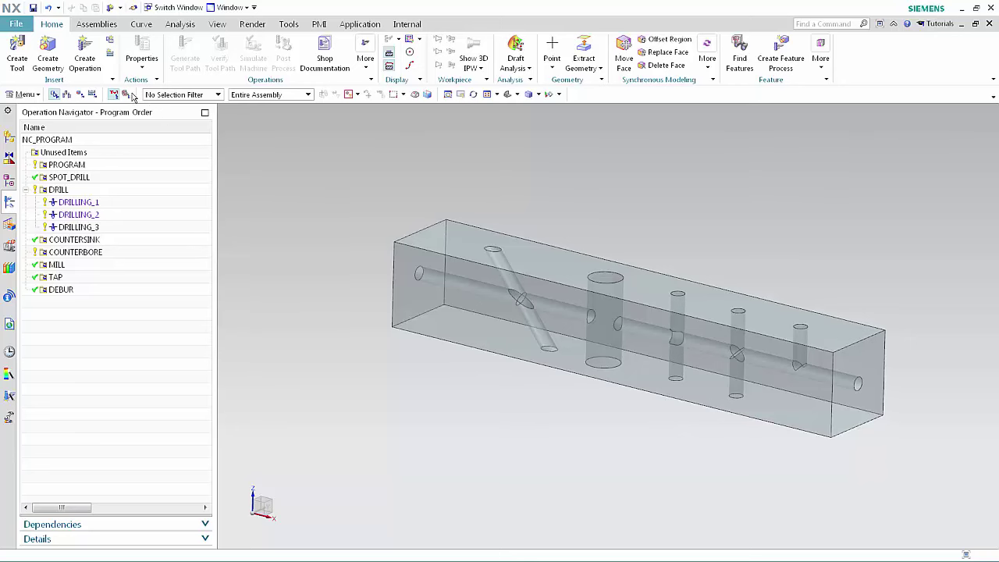
# Step: Create a Deep Hole Drilling operation in the DRILL program with the 8 mm gun drill, machining the block's long lengthwise through hole
pyautogui.click(86, 62)
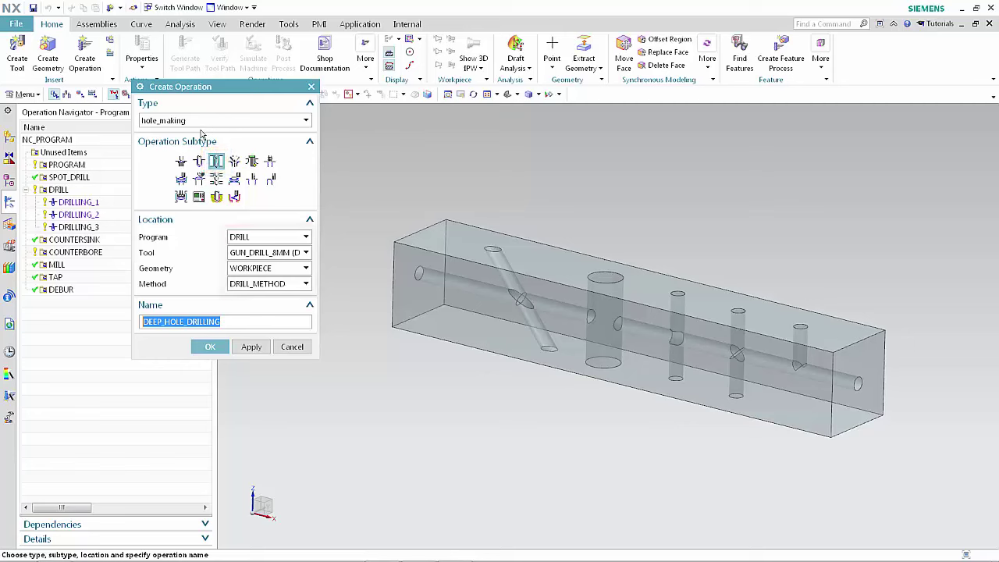
pyautogui.click(209, 345)
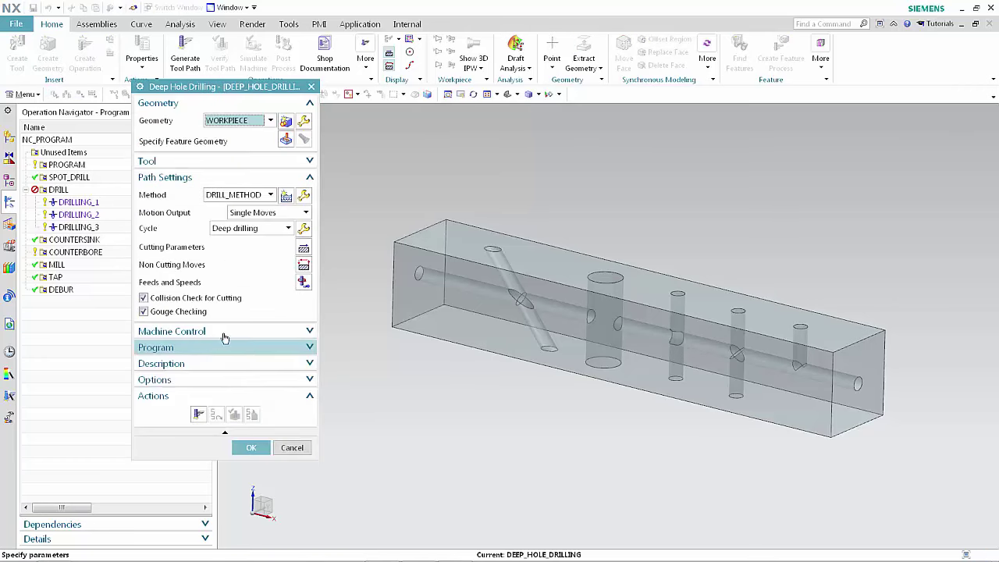
pyautogui.click(286, 141)
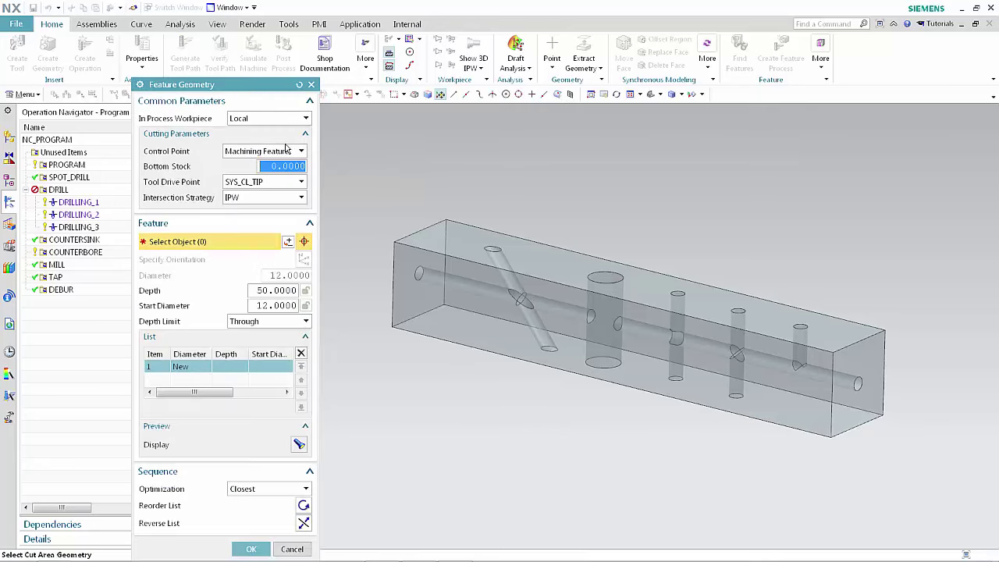
pyautogui.click(422, 275)
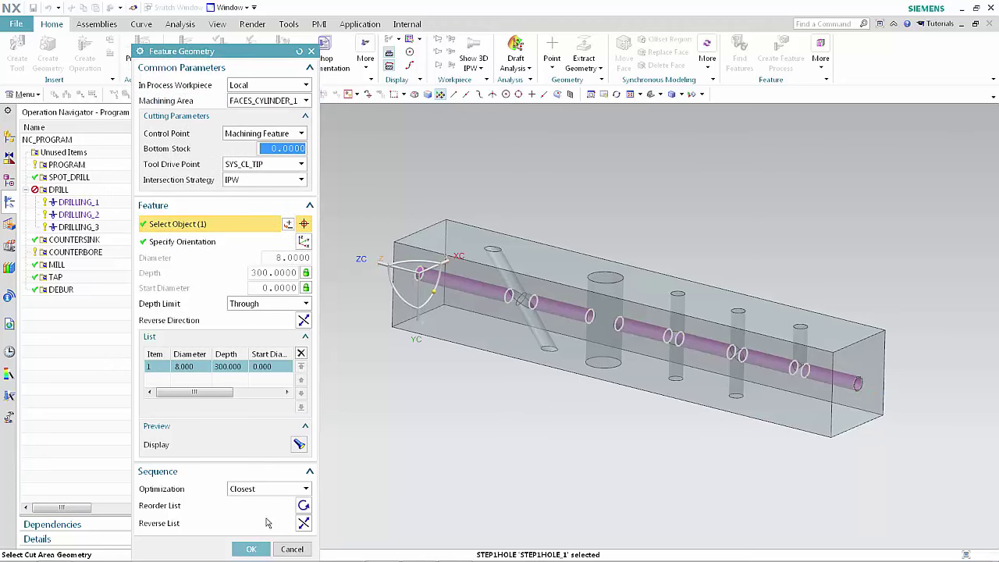
pyautogui.click(253, 549)
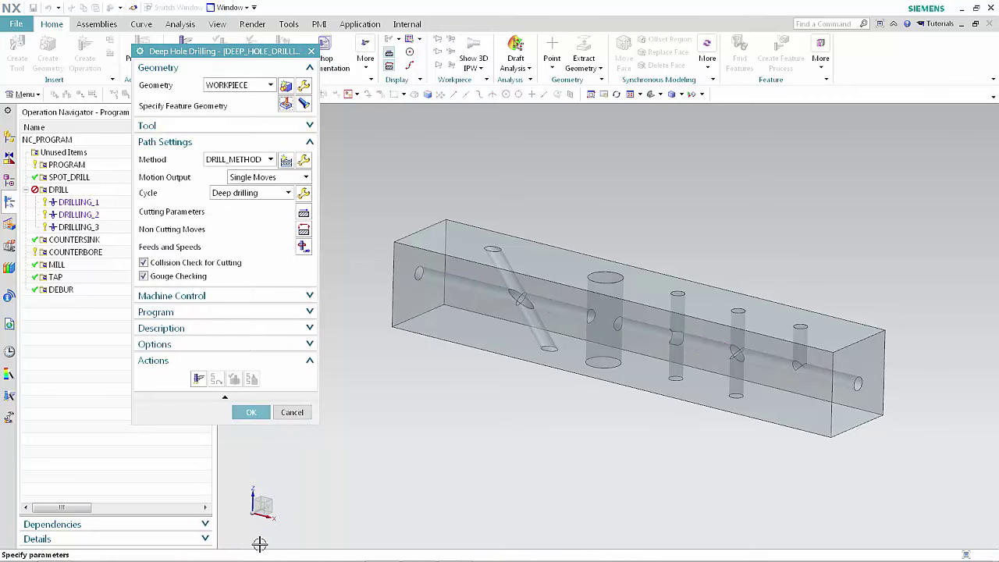
# Step: Review the deep drilling cycle parameters and the cutting parameters, including the intersection Cross Over Distance
pyautogui.click(304, 194)
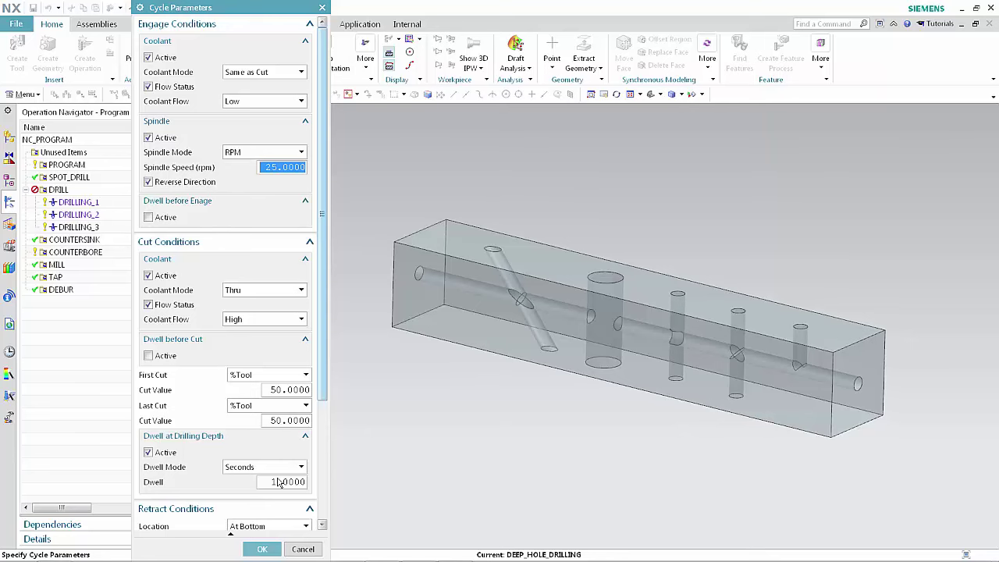
pyautogui.click(262, 549)
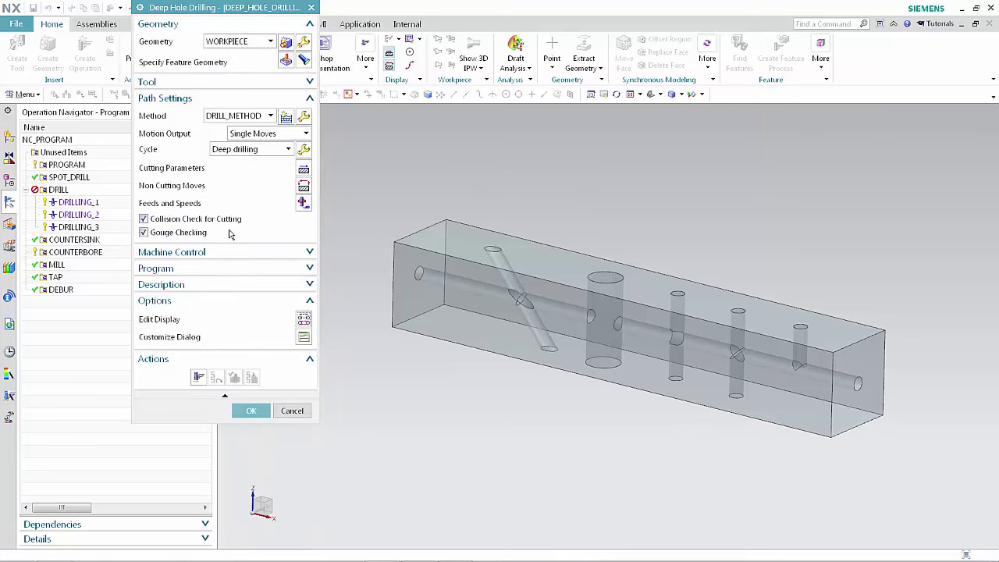
pyautogui.click(303, 169)
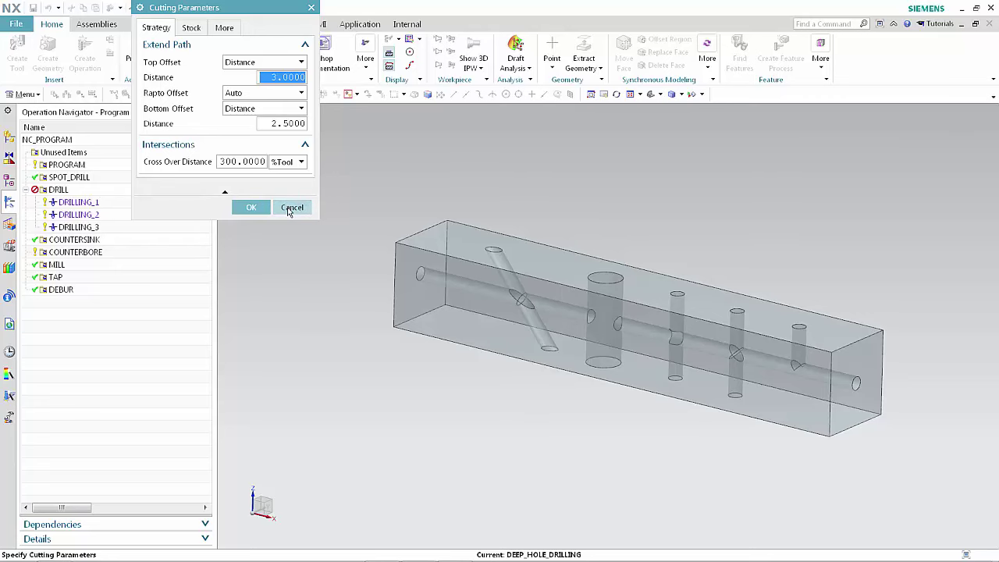
pyautogui.click(291, 207)
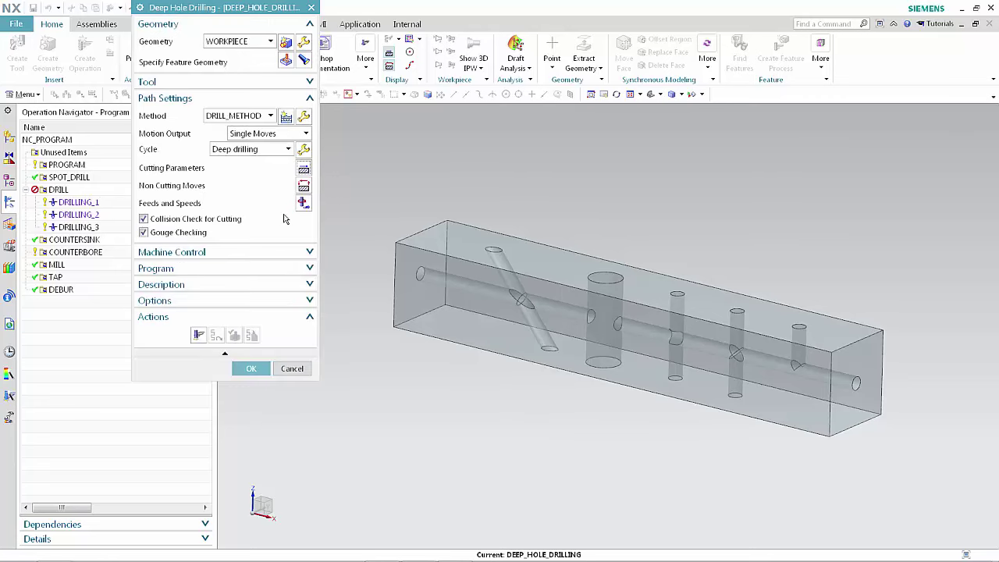
# Step: Generate the deep hole tool path and, in a front view, step through its replay across the intersecting holes to check the feed rates
pyautogui.click(200, 336)
pyautogui.hotkey('ctrl', 'alt', 'f')
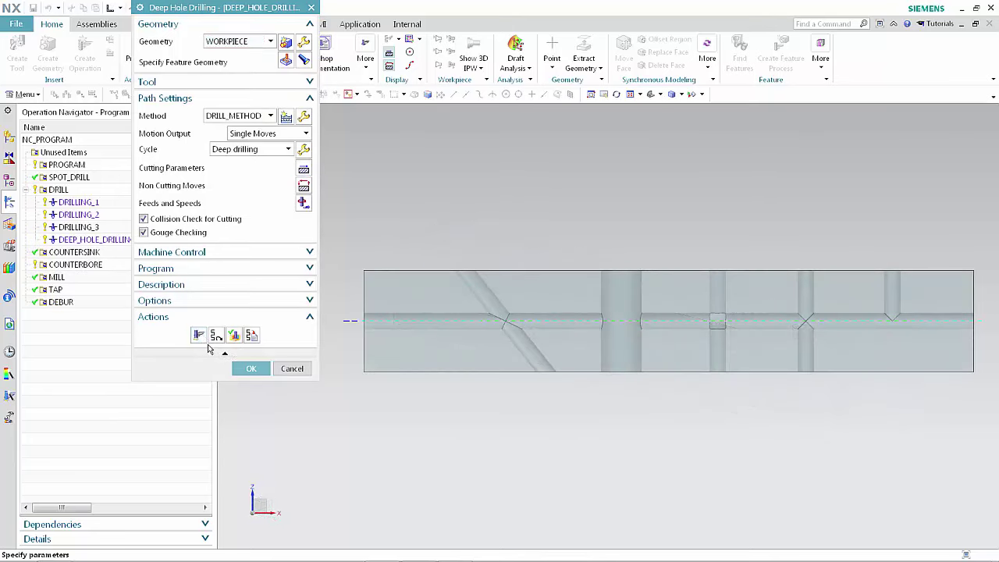
pyautogui.click(234, 336)
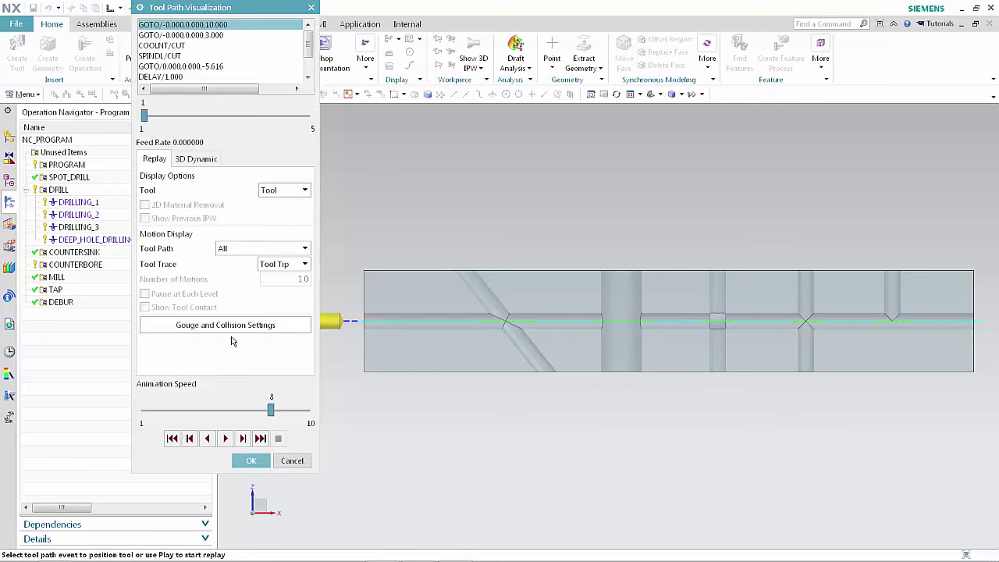
pyautogui.click(242, 442)
pyautogui.click(243, 442)
pyautogui.click(243, 442)
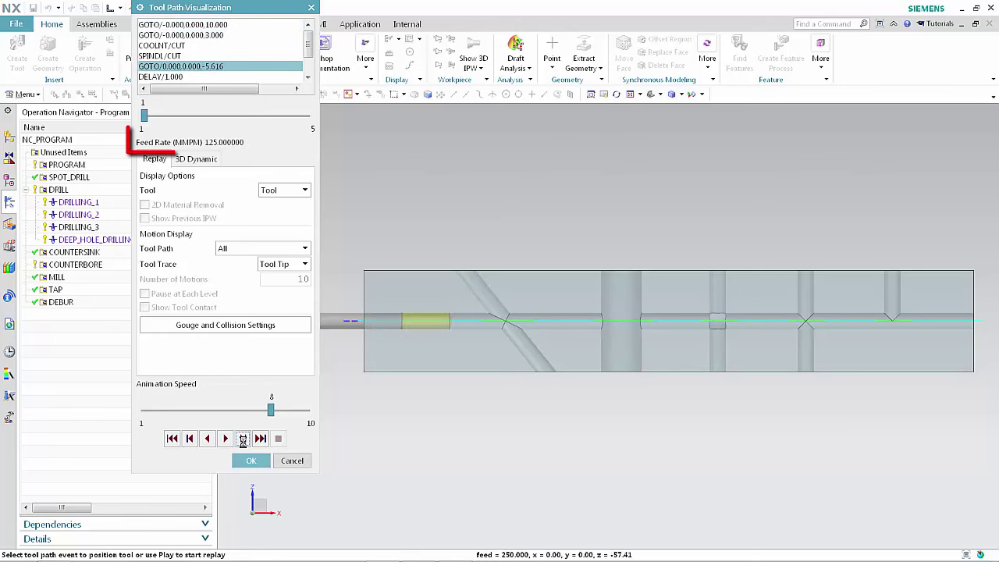
pyautogui.click(244, 442)
pyautogui.click(244, 440)
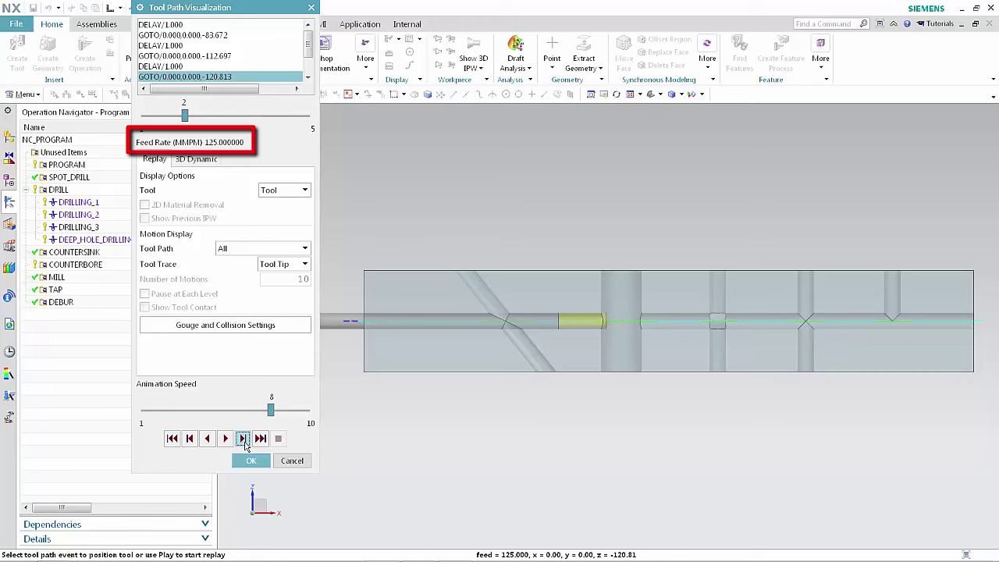
pyautogui.click(244, 439)
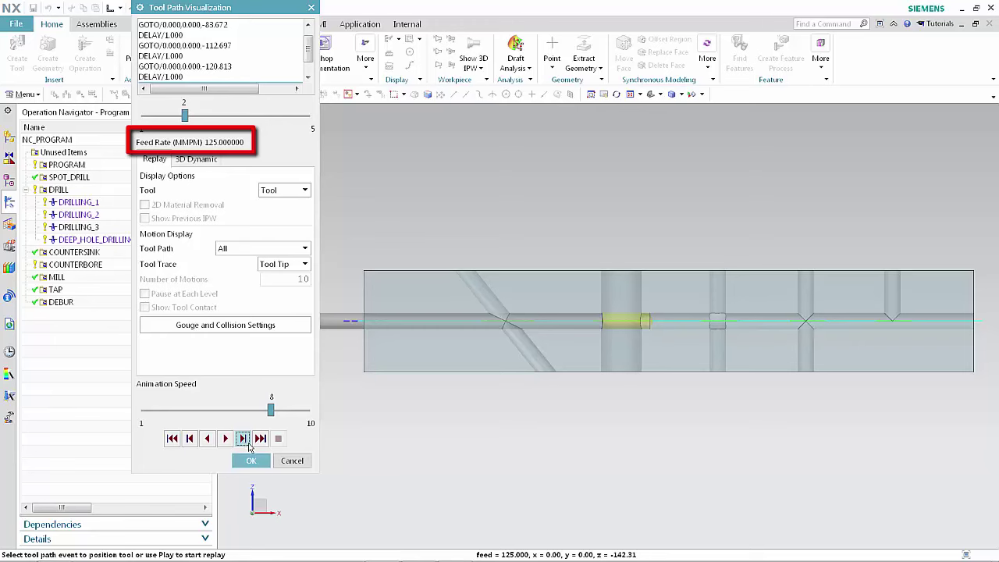
pyautogui.click(245, 440)
pyautogui.click(243, 439)
pyautogui.click(244, 439)
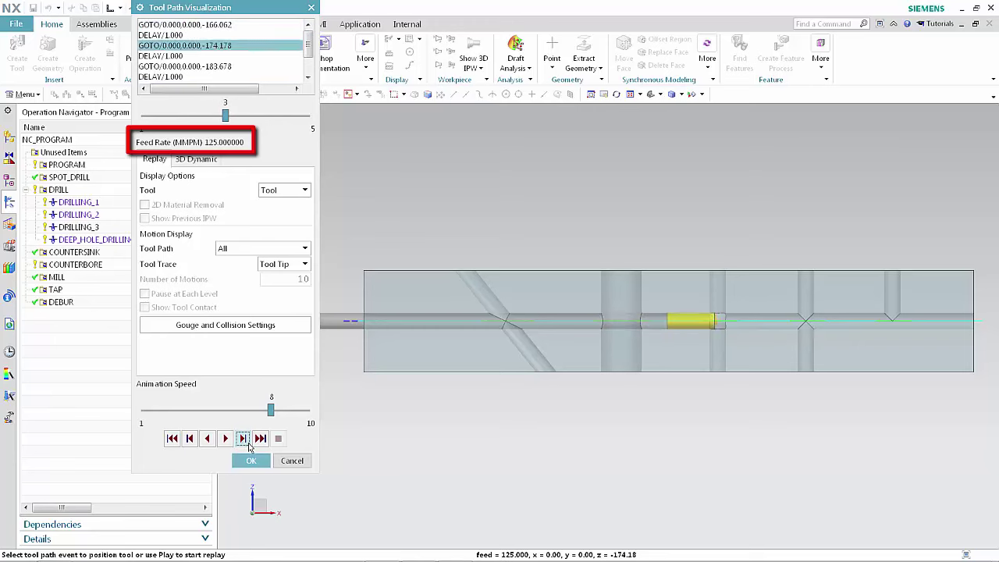
pyautogui.click(244, 439)
pyautogui.click(244, 439)
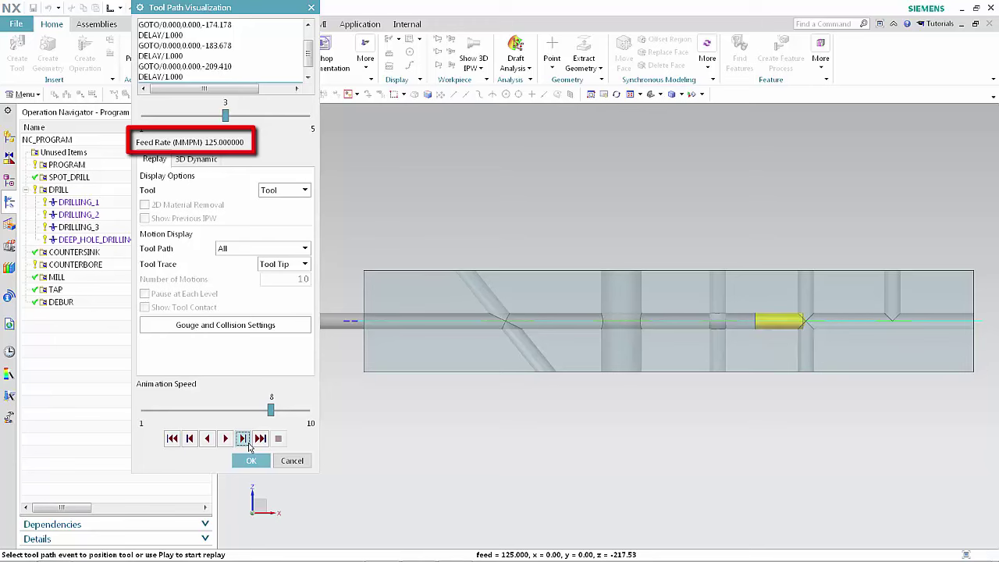
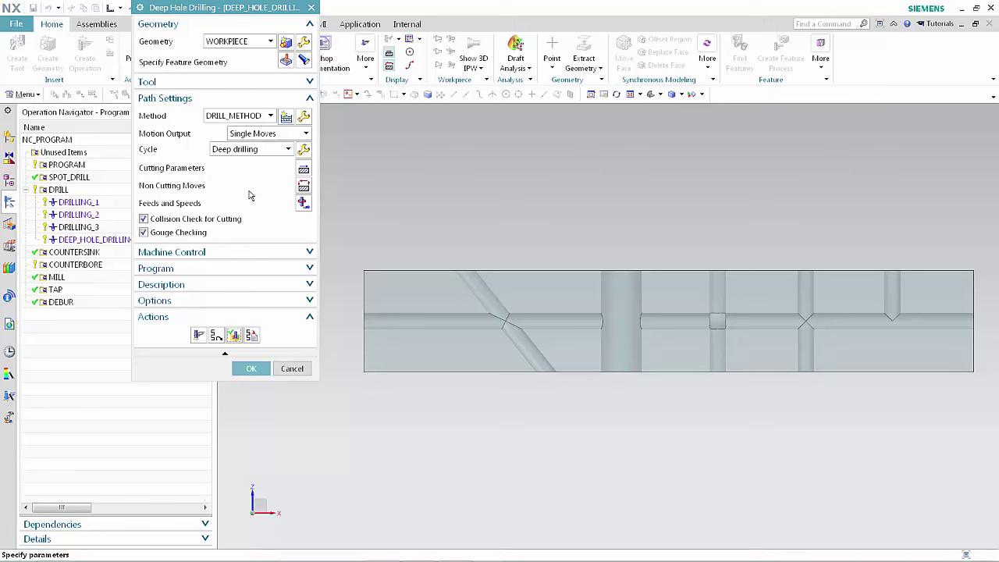
# Step: Set the intersection Cross Over Distance to 150 %Tool in the cutting parameters and regenerate the tool path
pyautogui.click(304, 169)
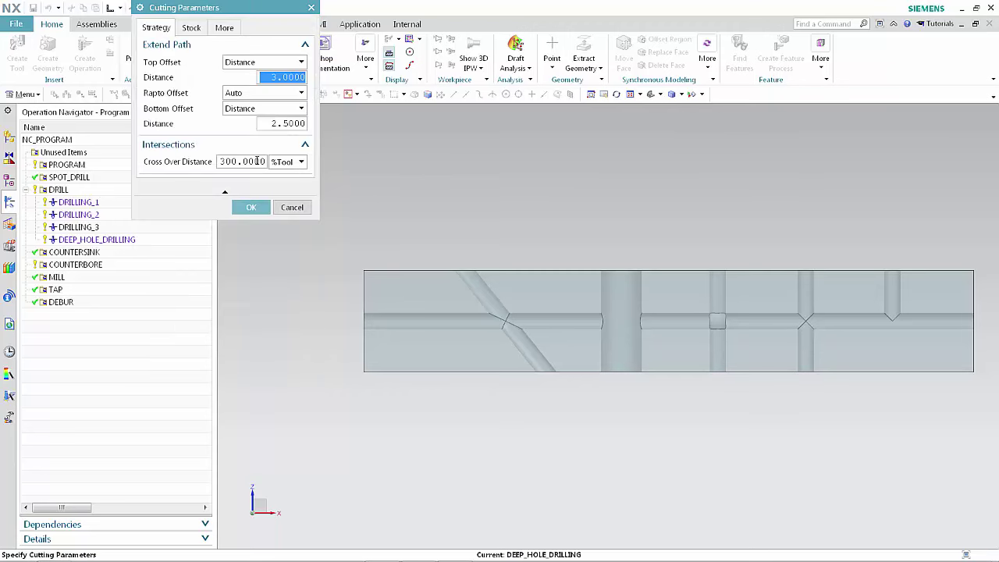
pyautogui.click(257, 161)
pyautogui.doubleClick(258, 160)
pyautogui.write('150')
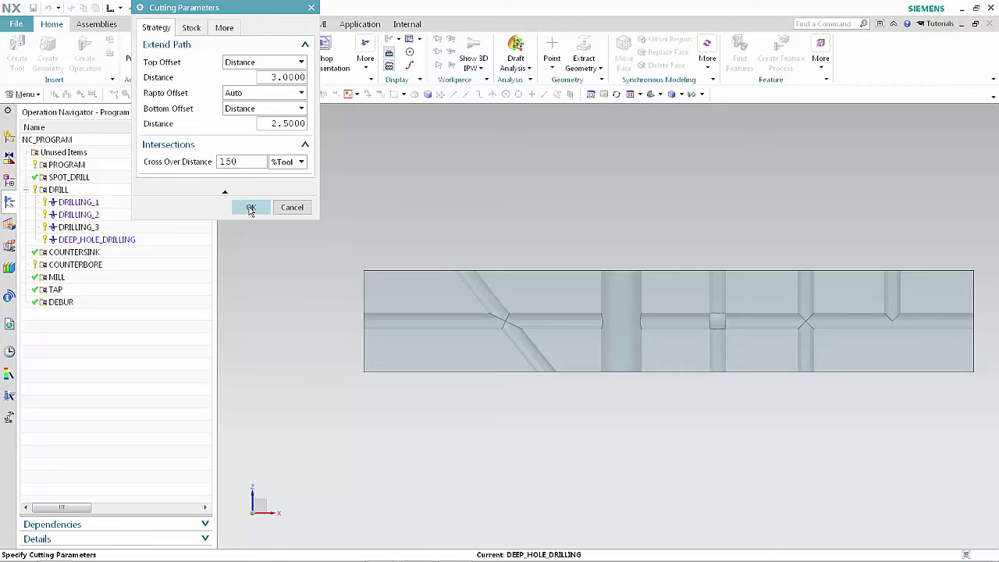
pyautogui.click(250, 207)
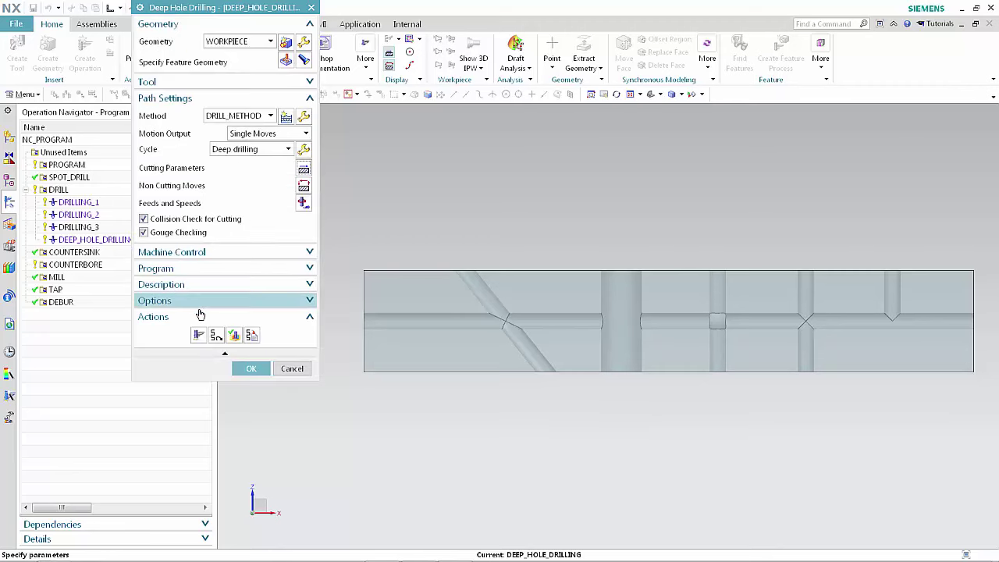
pyautogui.click(200, 334)
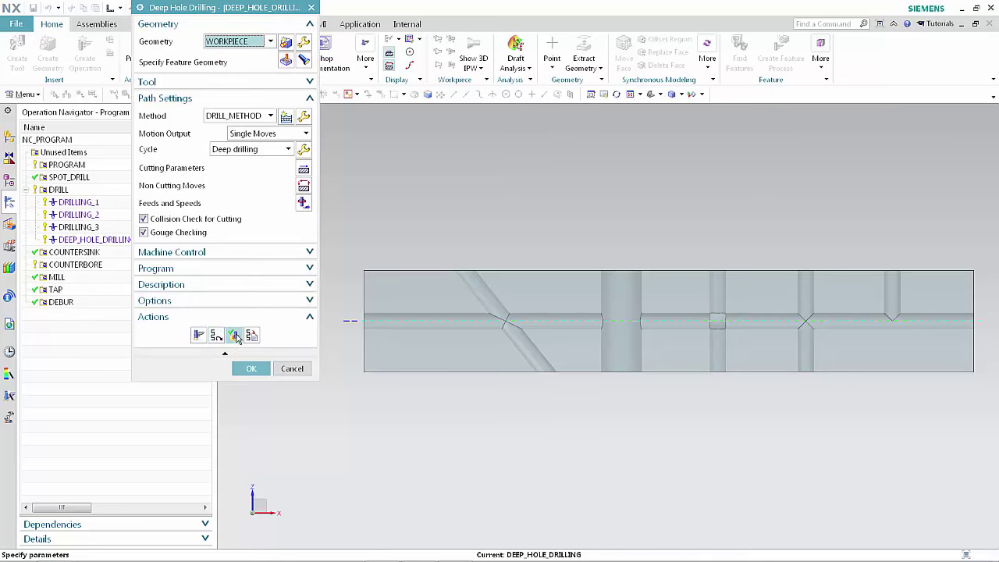
# Step: Verify the tool path regenerated with the 150 %Tool cross-over distance by stepping through its replay at each intersecting hole
pyautogui.click(236, 335)
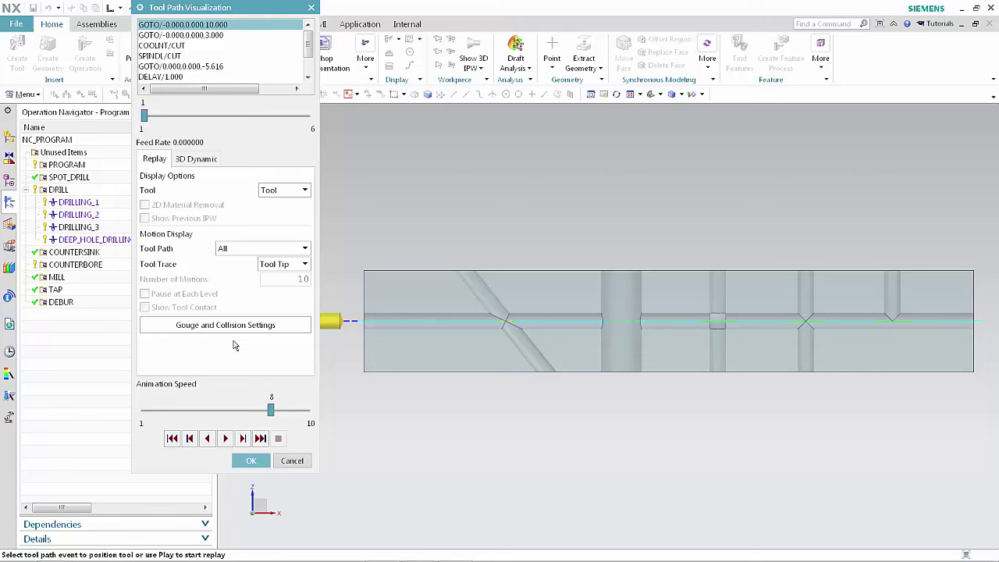
pyautogui.click(243, 438)
pyautogui.click(243, 439)
pyautogui.click(243, 439)
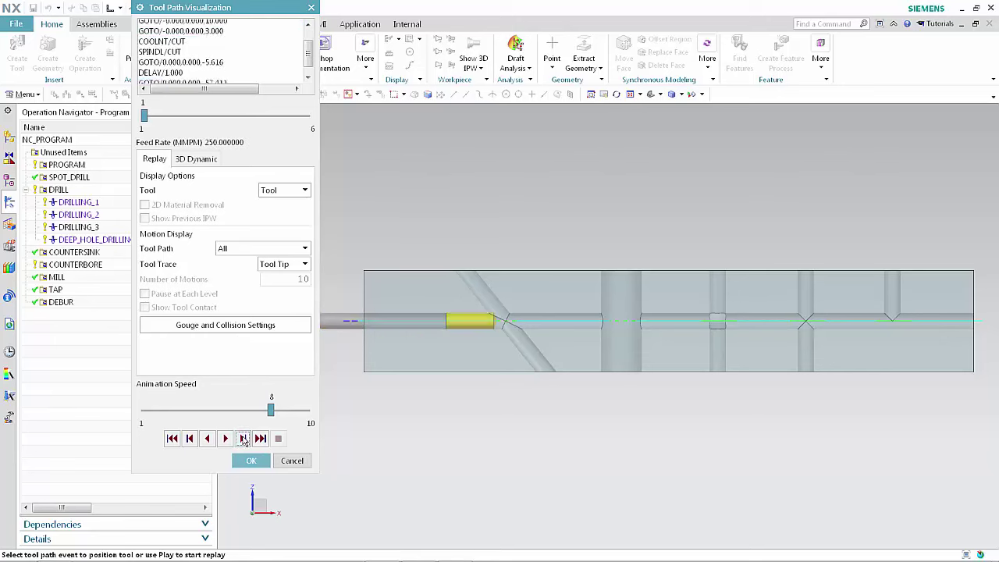
pyautogui.click(243, 438)
pyautogui.click(243, 439)
pyautogui.click(243, 438)
pyautogui.click(243, 438)
pyautogui.click(243, 439)
pyautogui.click(242, 439)
pyautogui.click(244, 440)
pyautogui.click(244, 440)
pyautogui.click(243, 440)
pyautogui.click(243, 440)
pyautogui.click(243, 440)
pyautogui.click(244, 440)
pyautogui.click(243, 439)
pyautogui.click(244, 440)
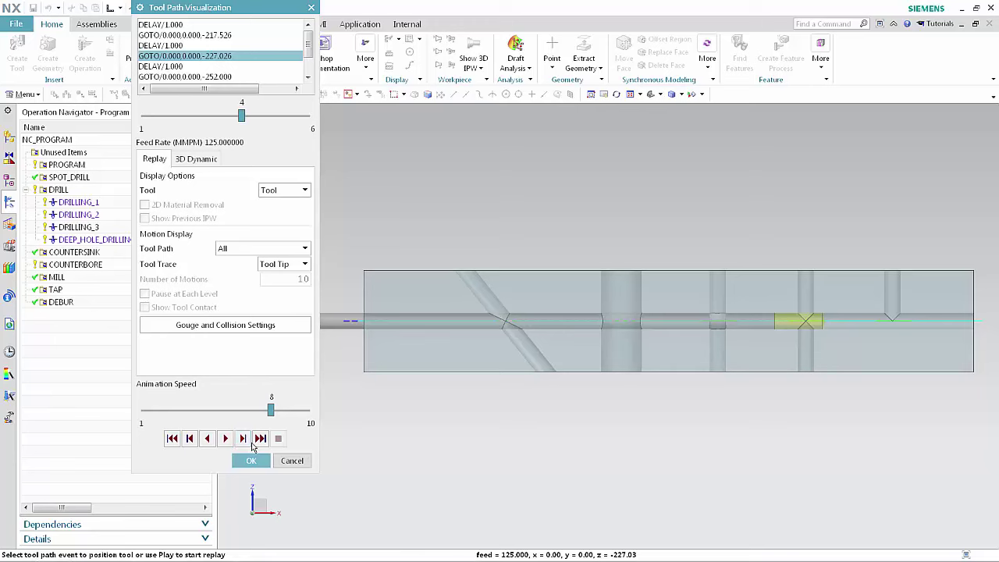
pyautogui.click(252, 460)
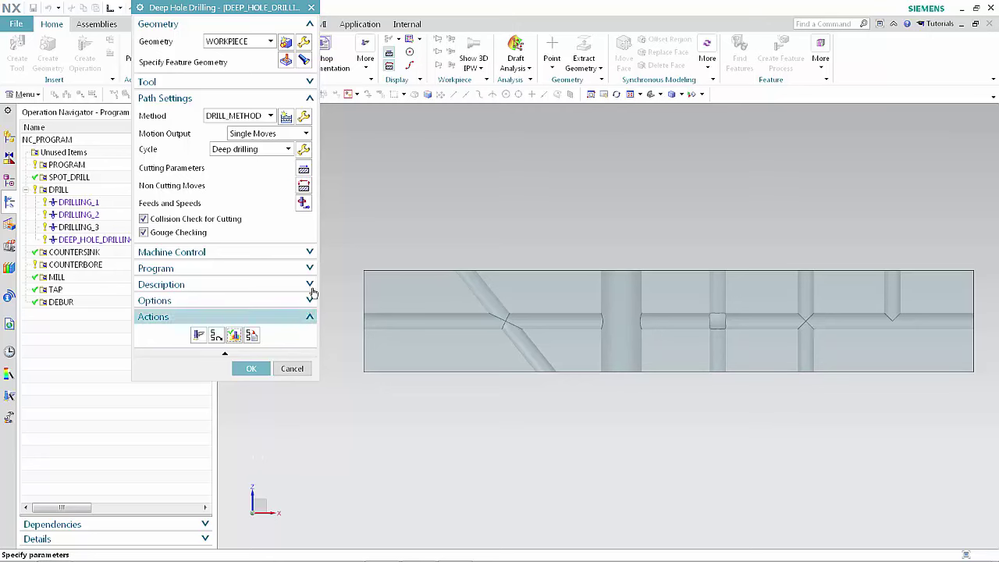
# Step: Set the intersection Cross Over Distance to 225 %Tool in the cutting parameters and regenerate the tool path
pyautogui.click(304, 171)
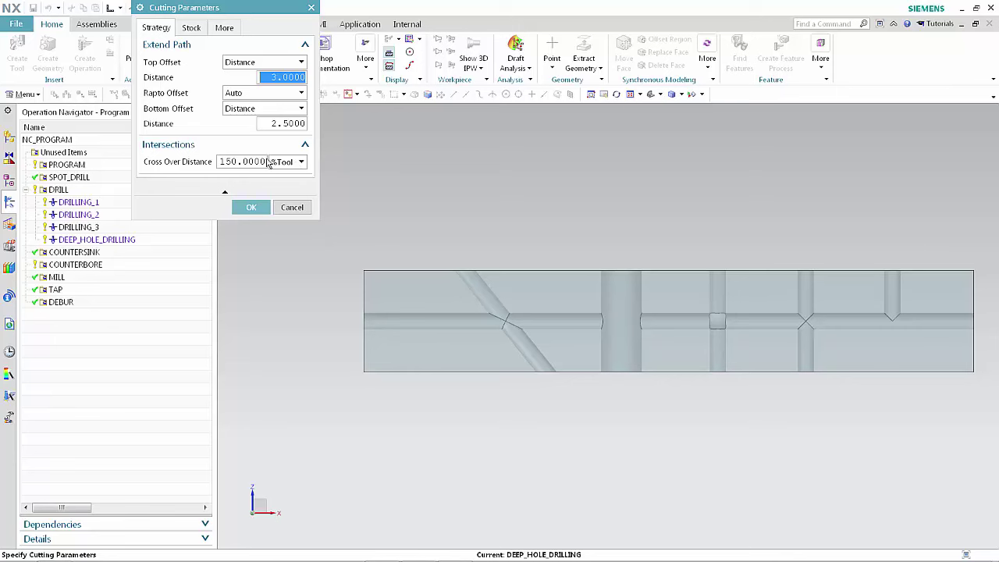
pyautogui.doubleClick(248, 161)
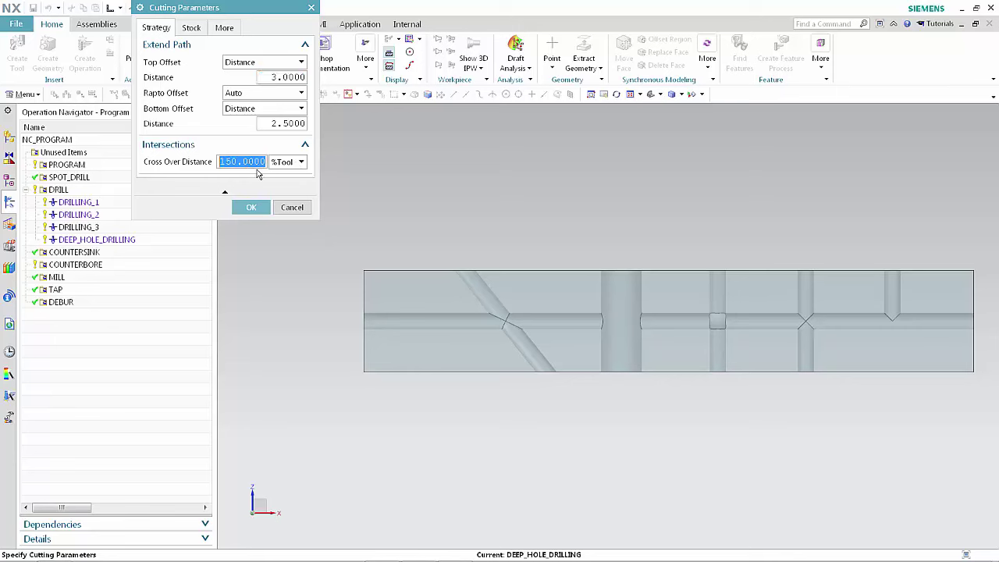
pyautogui.write('225')
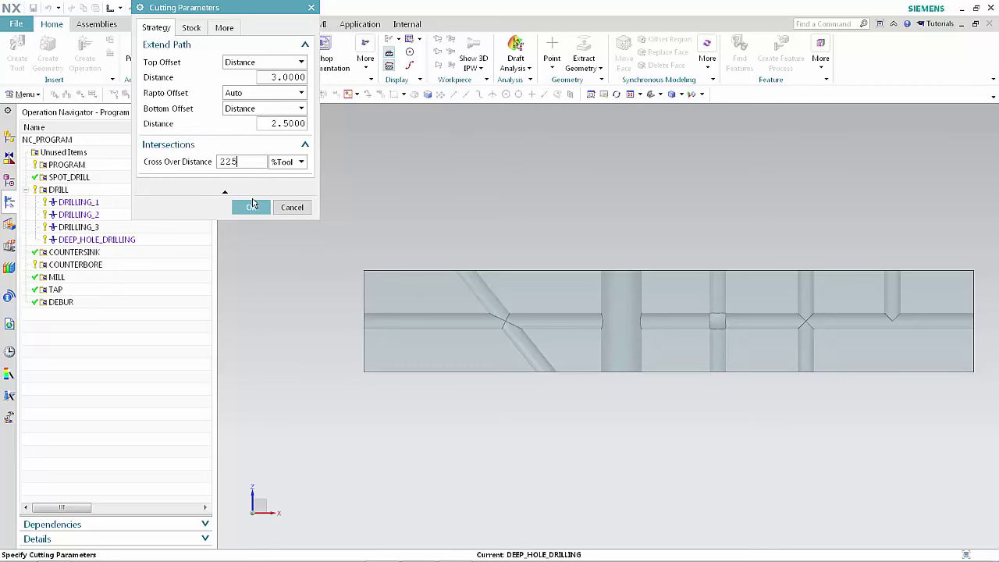
pyautogui.click(250, 208)
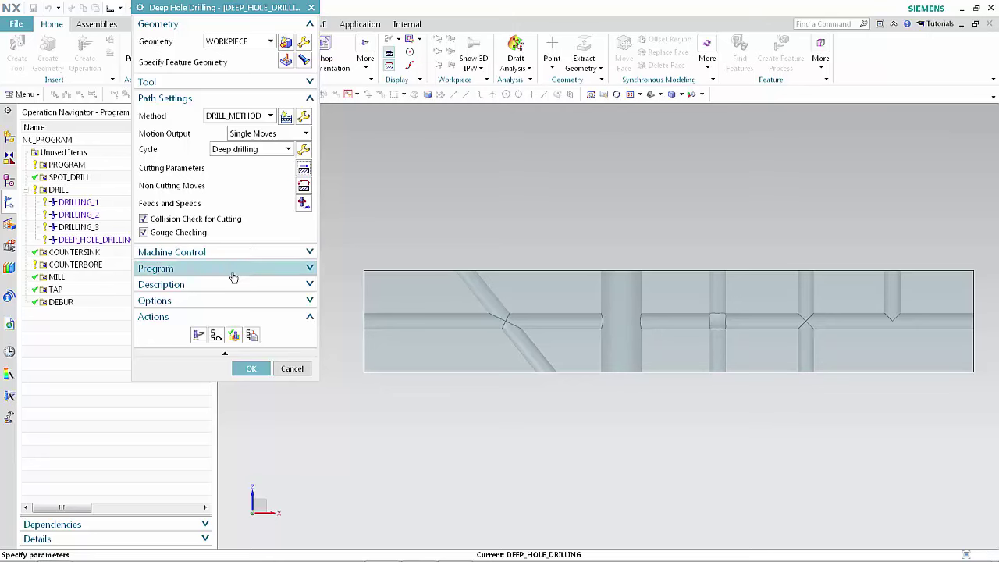
pyautogui.click(199, 335)
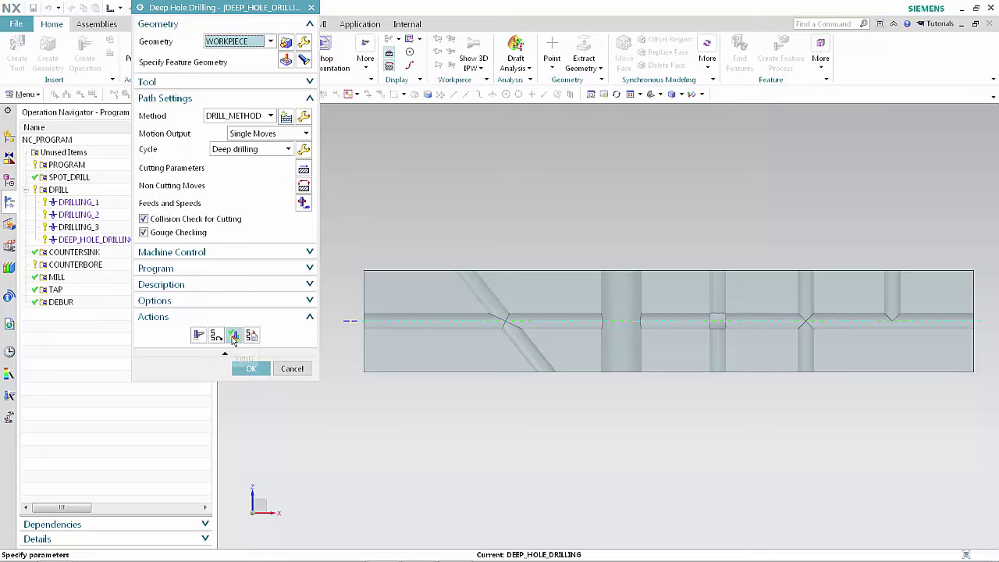
# Step: Step through the replay of the 225 %Tool tool path across the intersecting holes and accept the Deep Hole Drilling operation
pyautogui.click(234, 335)
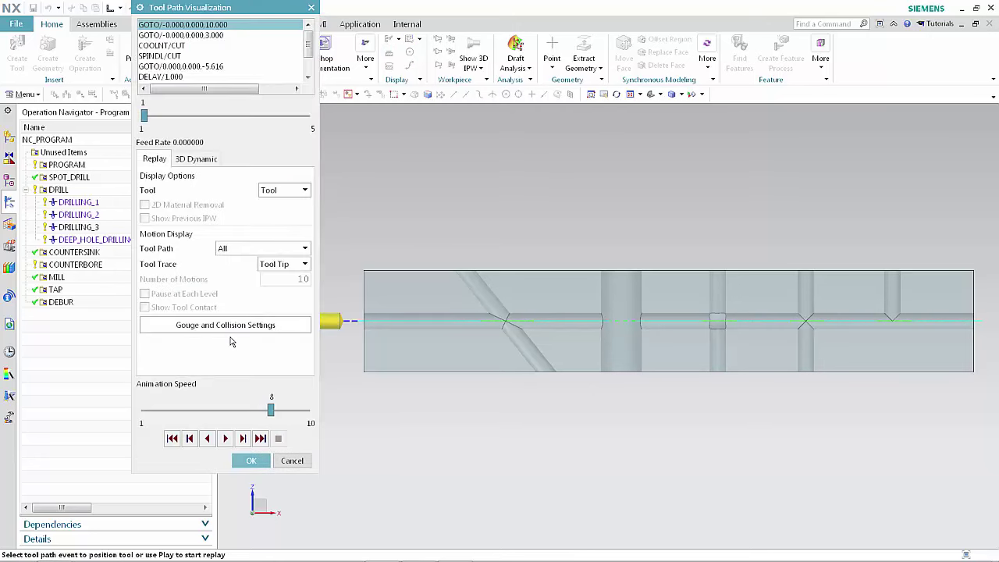
pyautogui.click(242, 438)
pyautogui.click(243, 438)
pyautogui.click(243, 438)
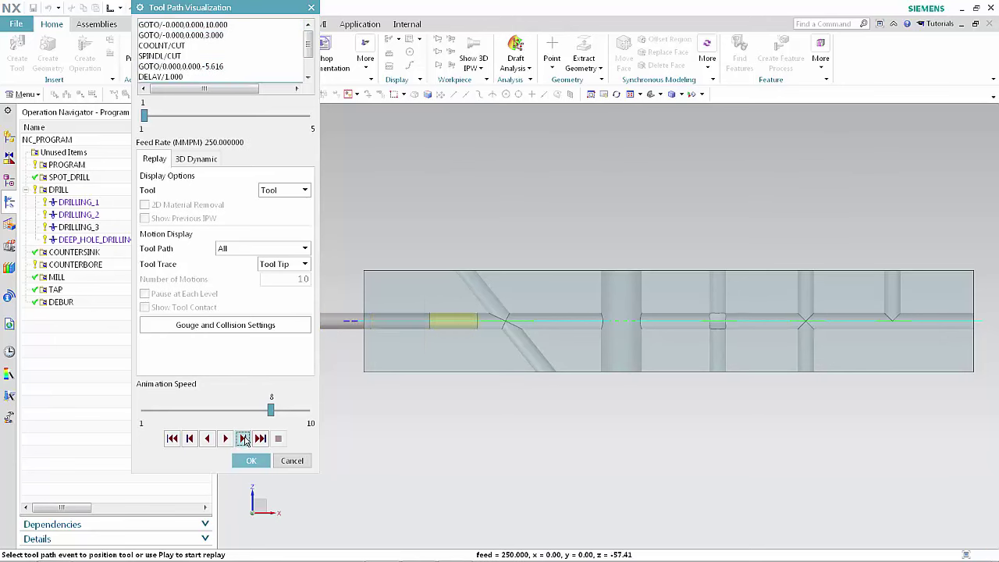
pyautogui.click(243, 438)
pyautogui.click(243, 438)
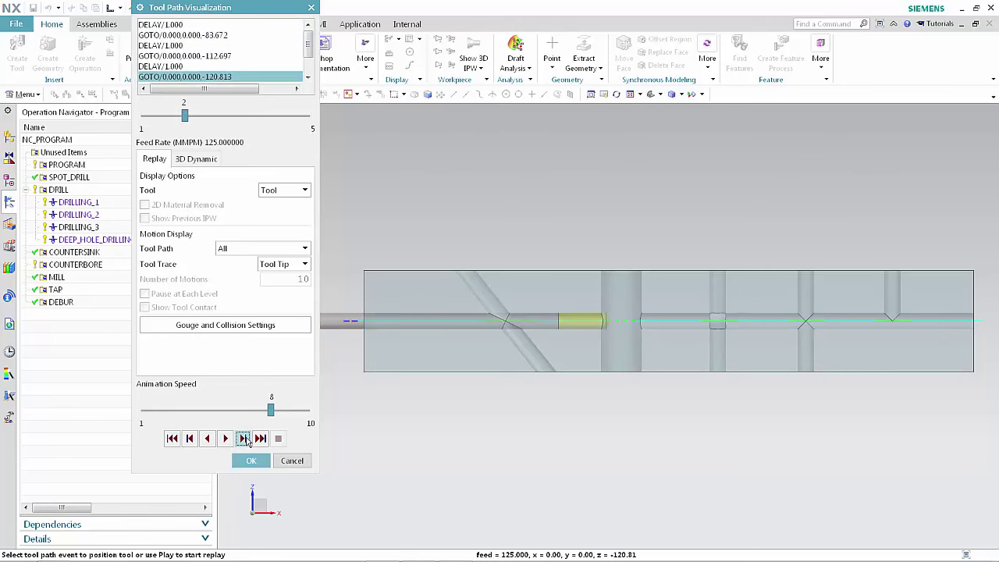
pyautogui.click(242, 438)
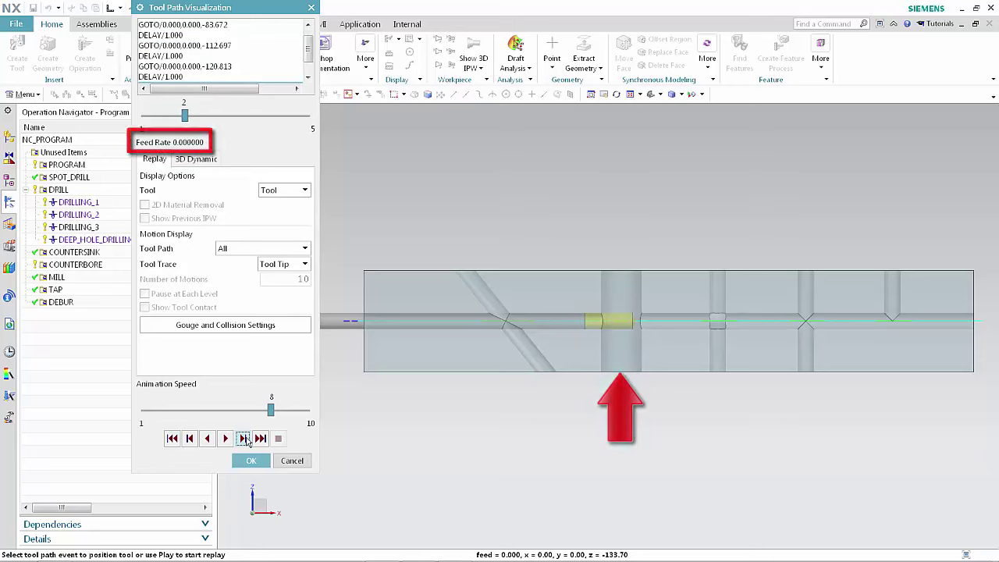
pyautogui.click(243, 438)
pyautogui.click(243, 438)
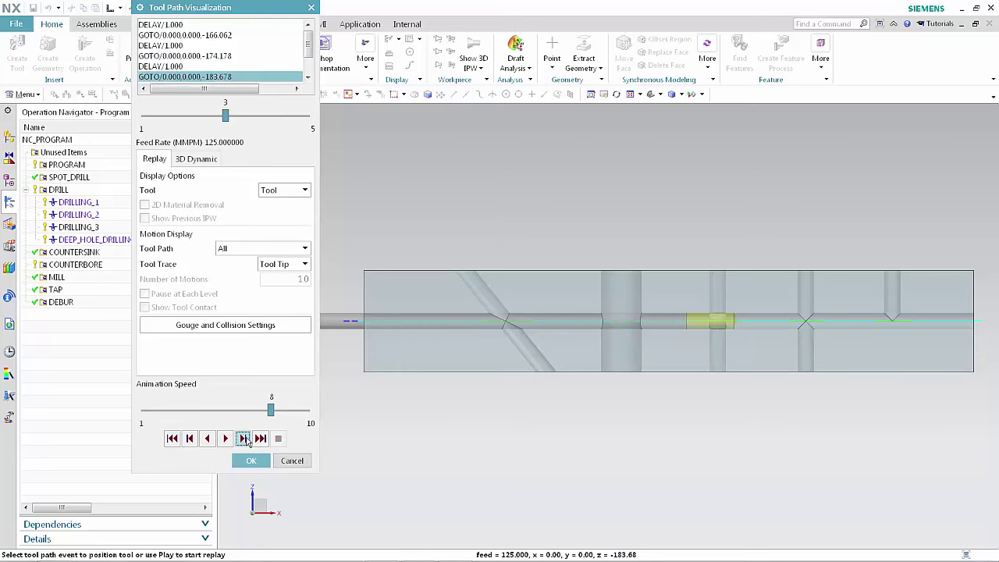
pyautogui.click(242, 438)
pyautogui.click(243, 438)
pyautogui.click(243, 438)
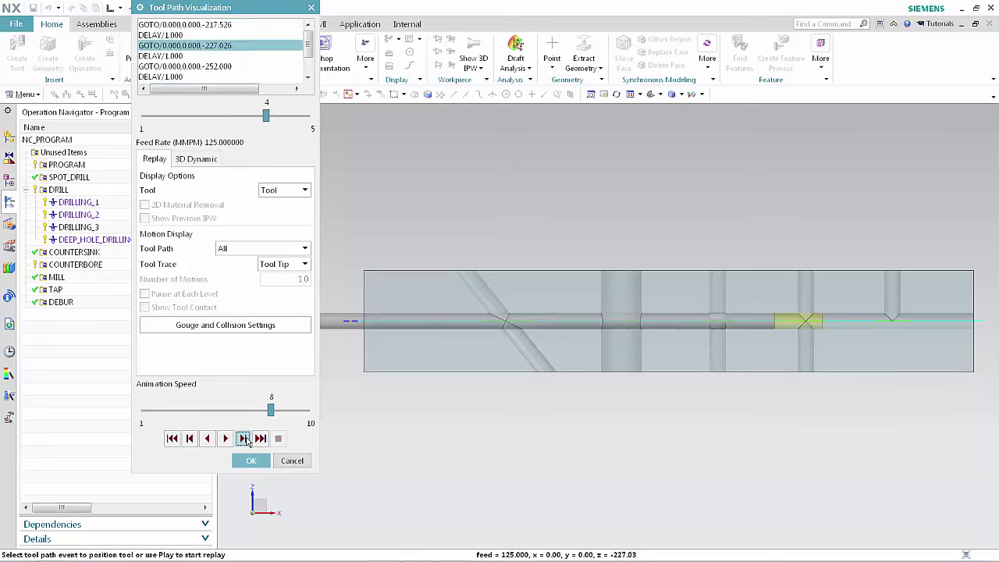
pyautogui.click(243, 438)
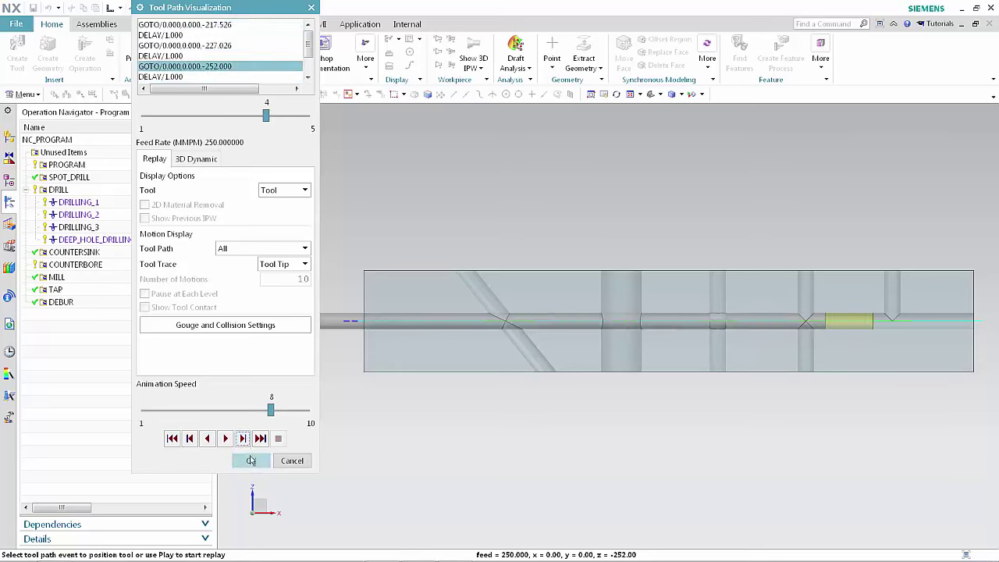
pyautogui.click(251, 461)
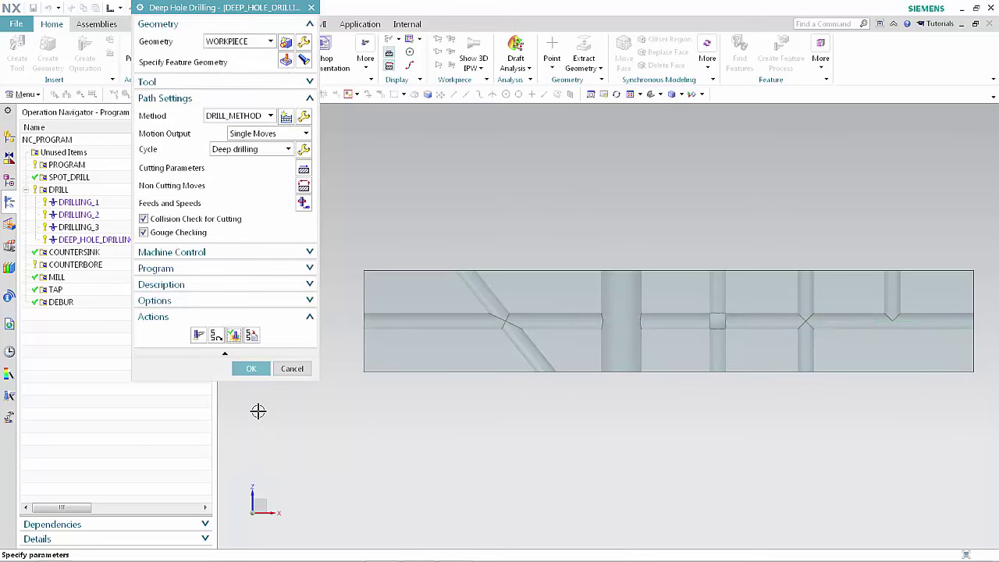
pyautogui.click(252, 368)
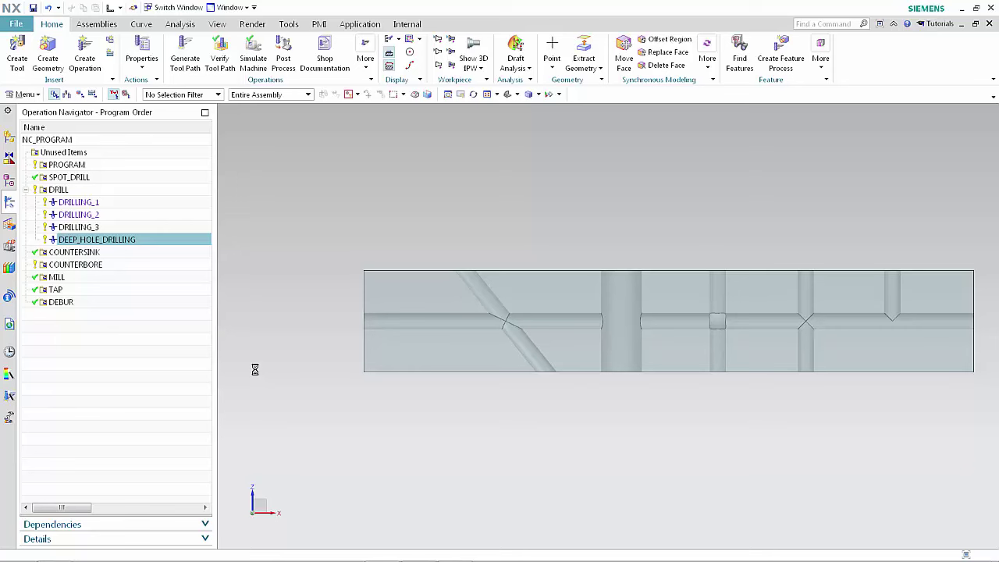